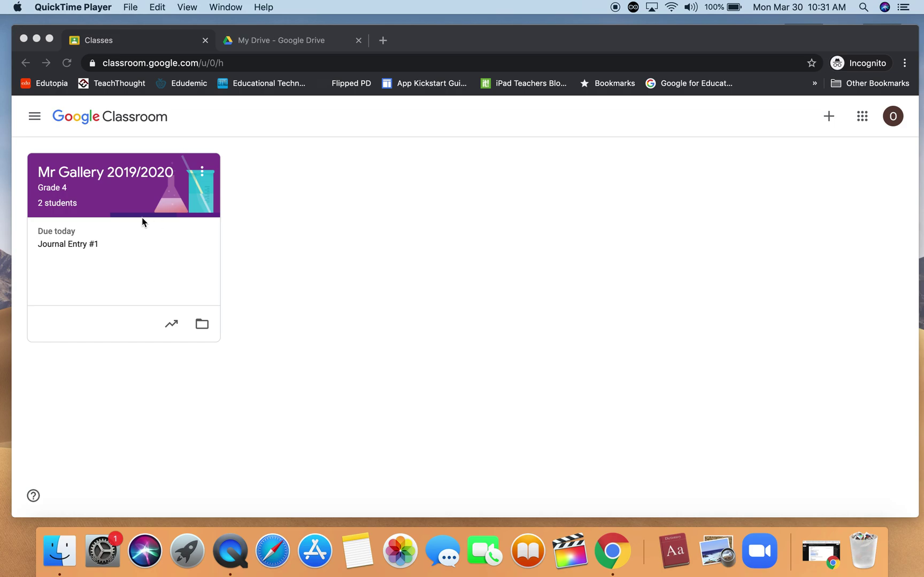
Open the Grade 4 class and start a new assignment in its classwork
{"action": "left_click", "coordinate": [109, 176]}
{"action": "left_click", "coordinate": [102, 178]}
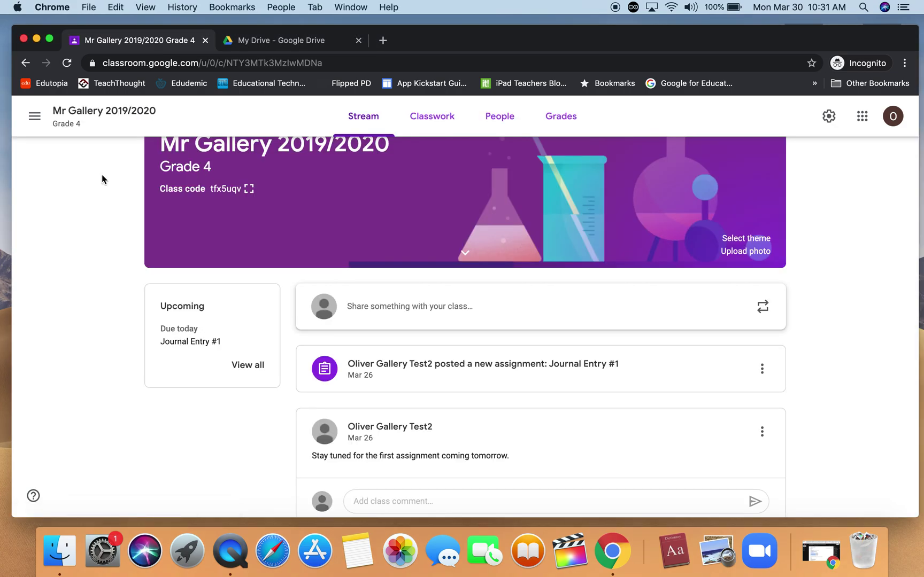
{"action": "scroll", "coordinate": [489, 361], "scroll_direction": "down", "scroll_amount": 5}
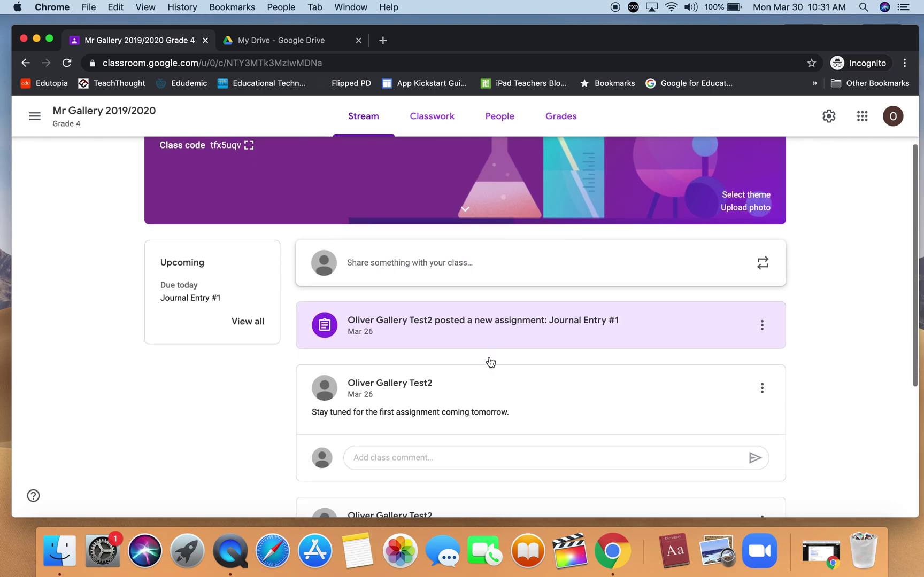
{"action": "scroll", "coordinate": [489, 362], "scroll_direction": "up", "scroll_amount": 7}
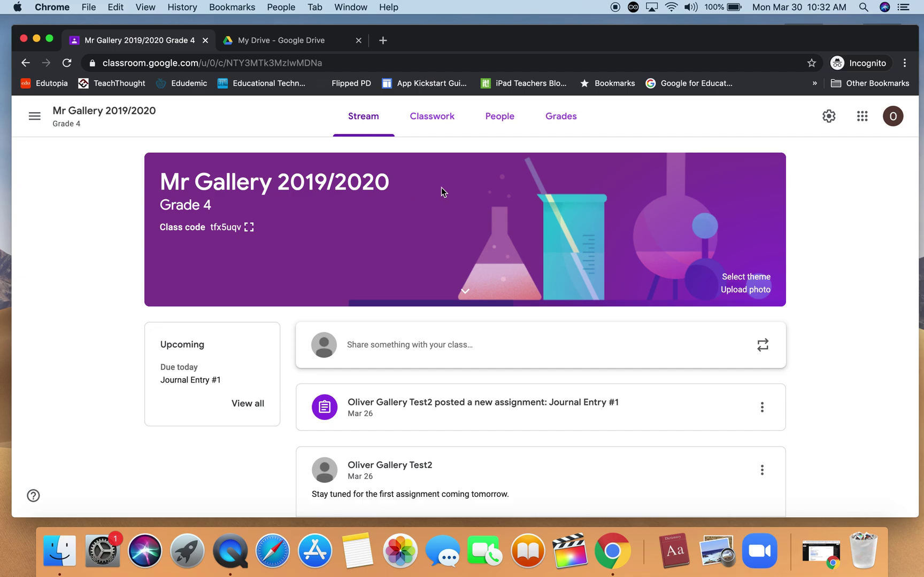
{"action": "left_click", "coordinate": [440, 122]}
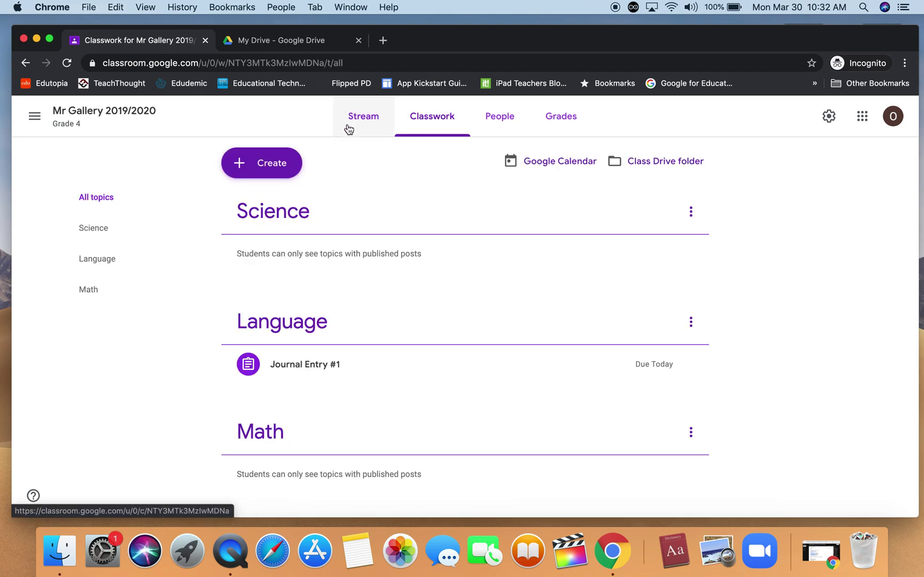
{"action": "left_click", "coordinate": [263, 165]}
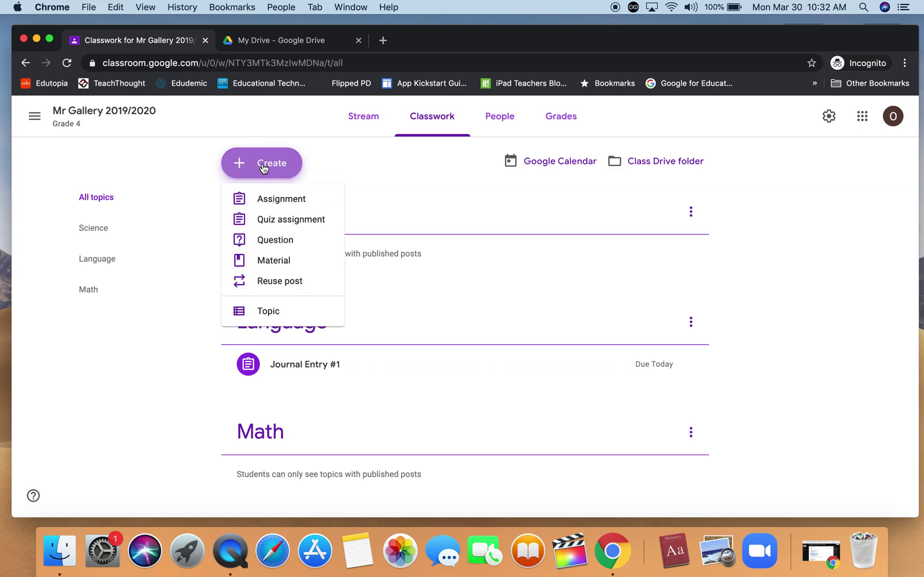
{"action": "left_click", "coordinate": [285, 207]}
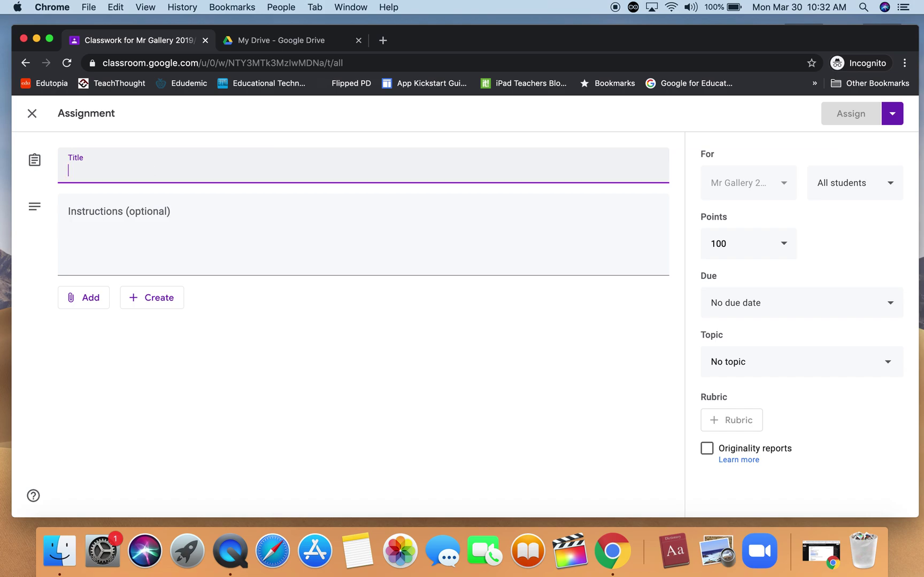
Title the assignment "This is an example of an Assignment as a Google Doc" with the instructions "Please complete this assignment."
{"action": "type", "text": "This is an example of an Assignment as a Google Doc"}
{"action": "left_click", "coordinate": [114, 218]}
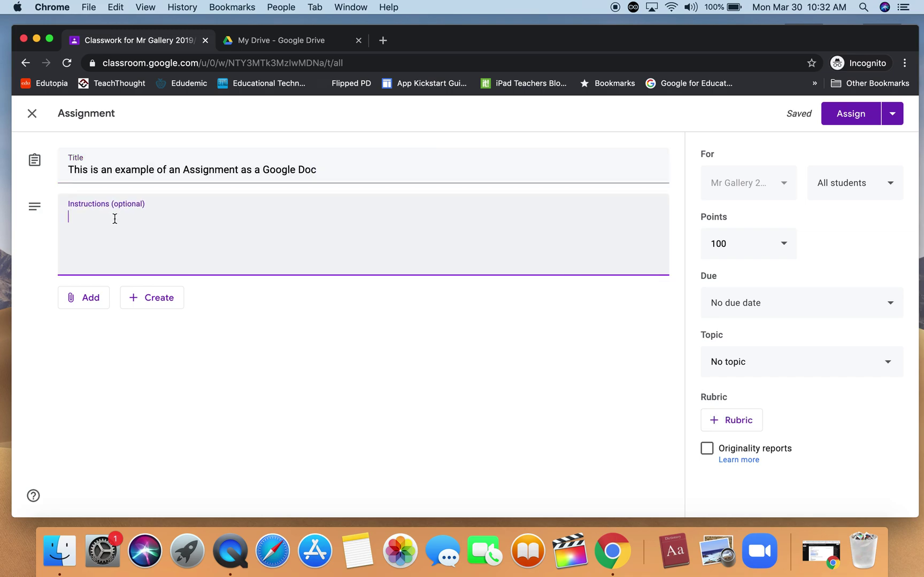
{"action": "type", "text": "Please complete this ass"}
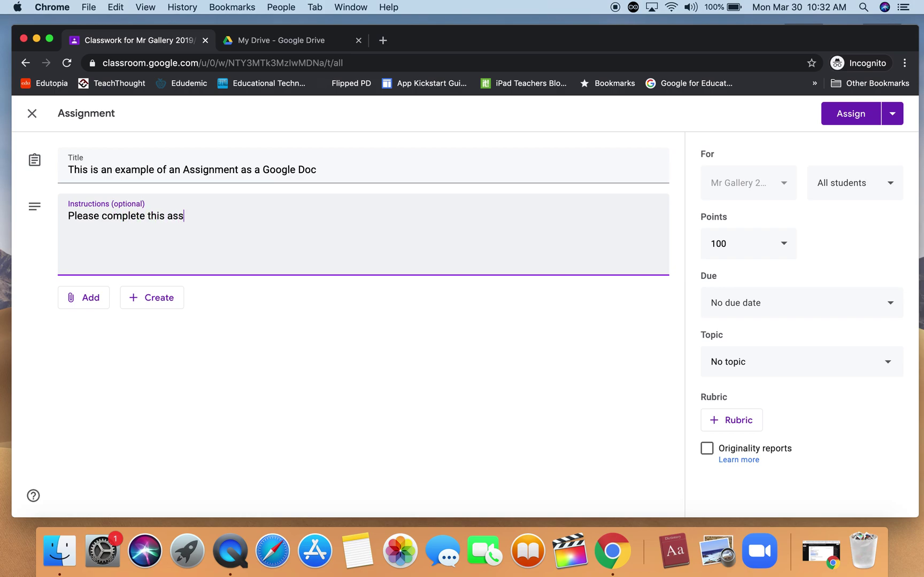
{"action": "type", "text": "ignment."}
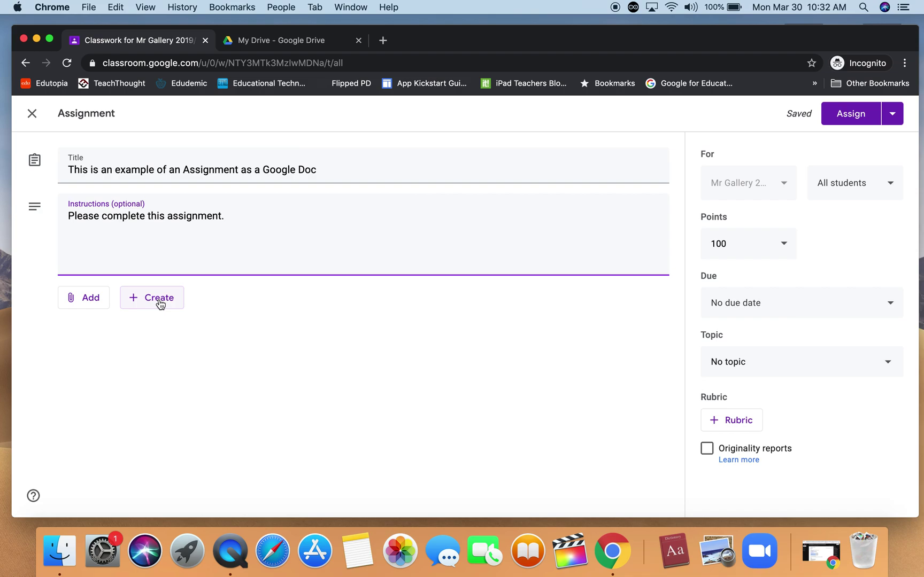
Switch to Google Drive to locate the Test Assignment #1 document, and return to the assignment draft in Classroom
{"action": "left_click", "coordinate": [264, 43]}
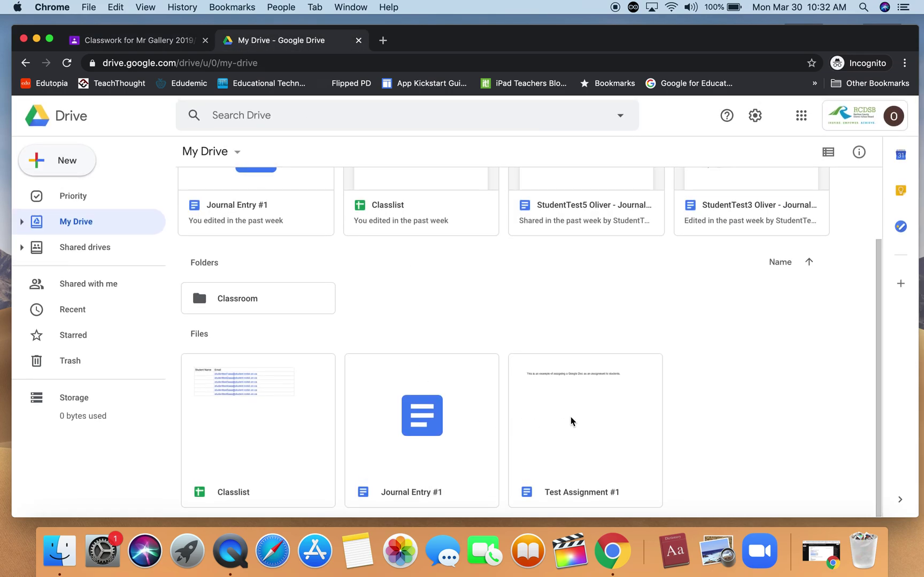
{"action": "left_click", "coordinate": [594, 446]}
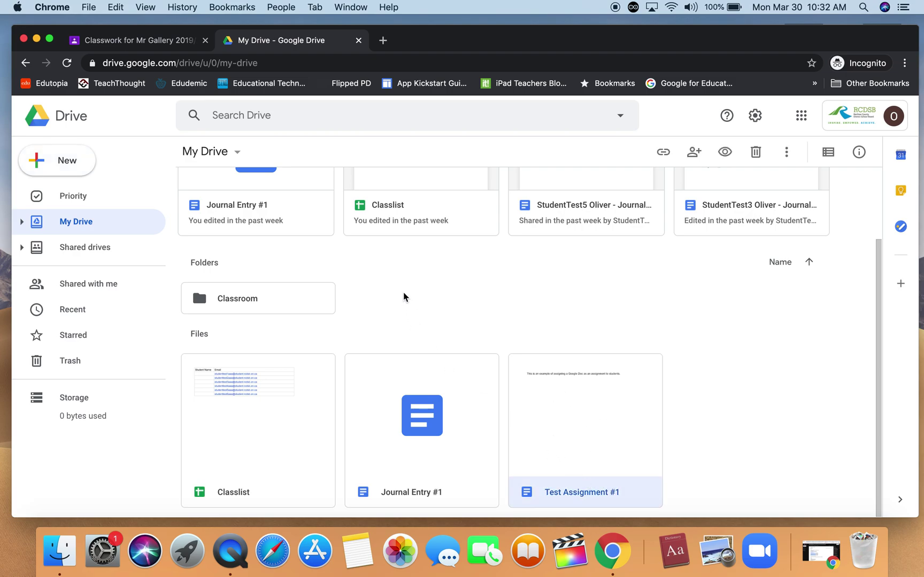
{"action": "left_click", "coordinate": [144, 42]}
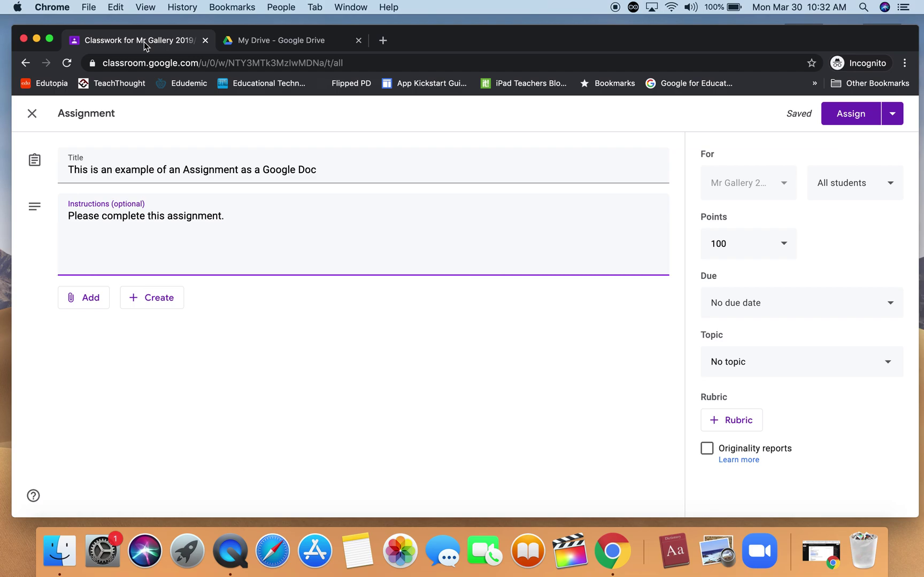
Attach Test Assignment #1 from Google Drive and set it to make a copy for each student
{"action": "left_click", "coordinate": [88, 303]}
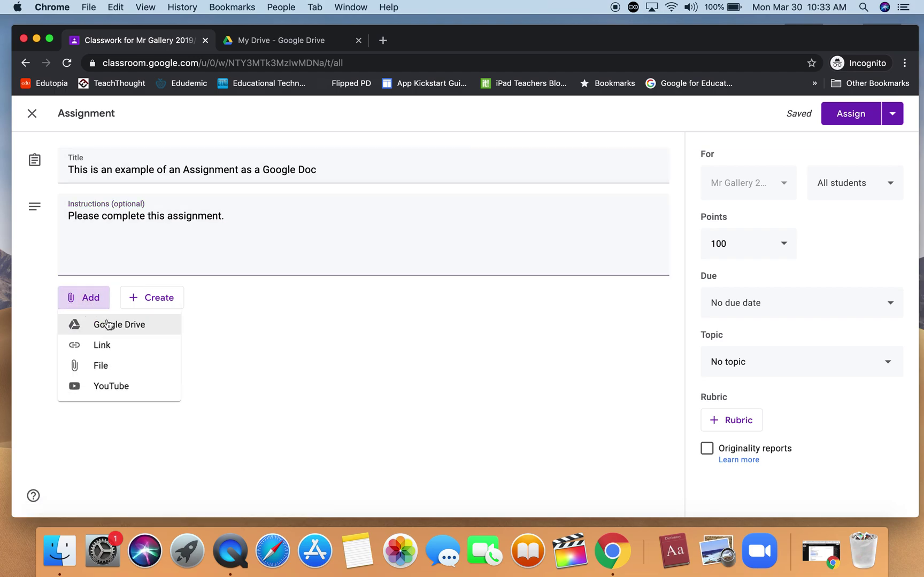
{"action": "left_click", "coordinate": [91, 325]}
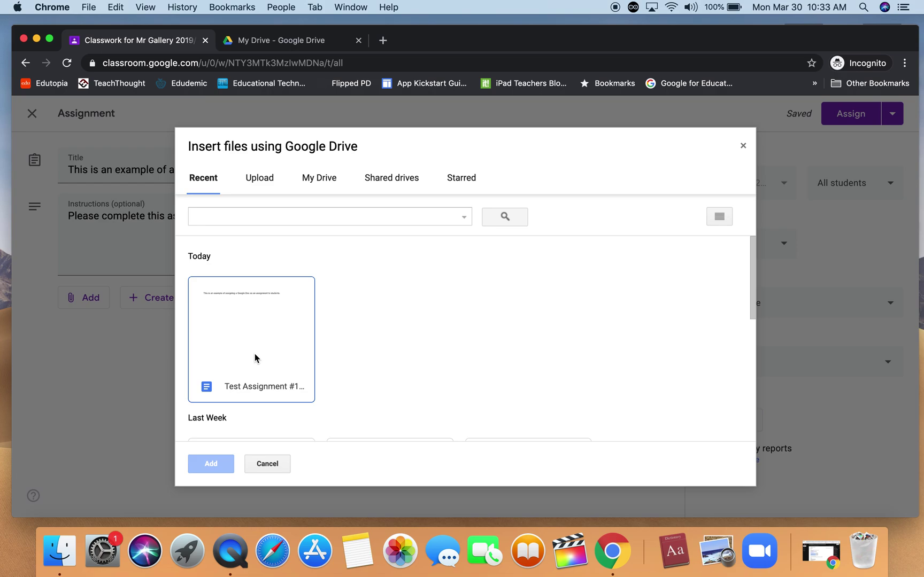
{"action": "left_click", "coordinate": [270, 345]}
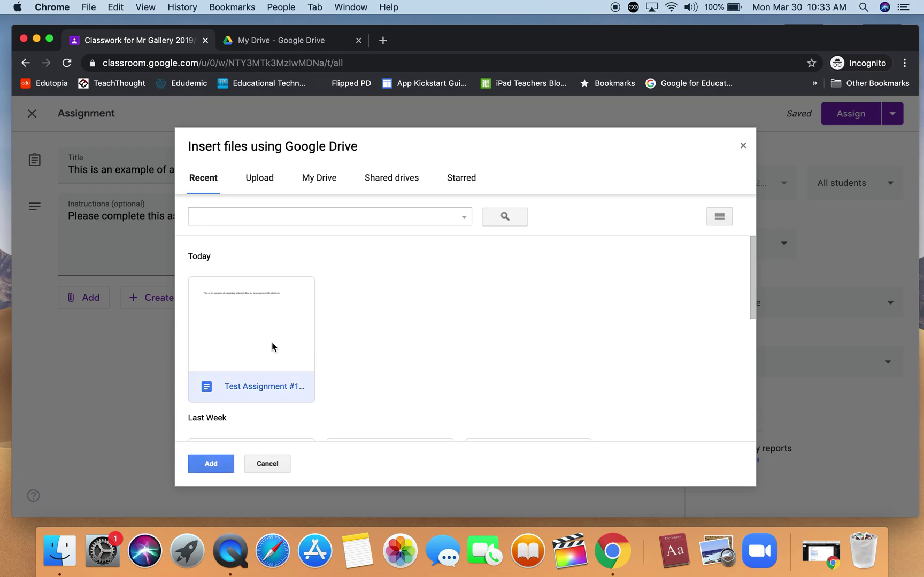
{"action": "left_click", "coordinate": [211, 464]}
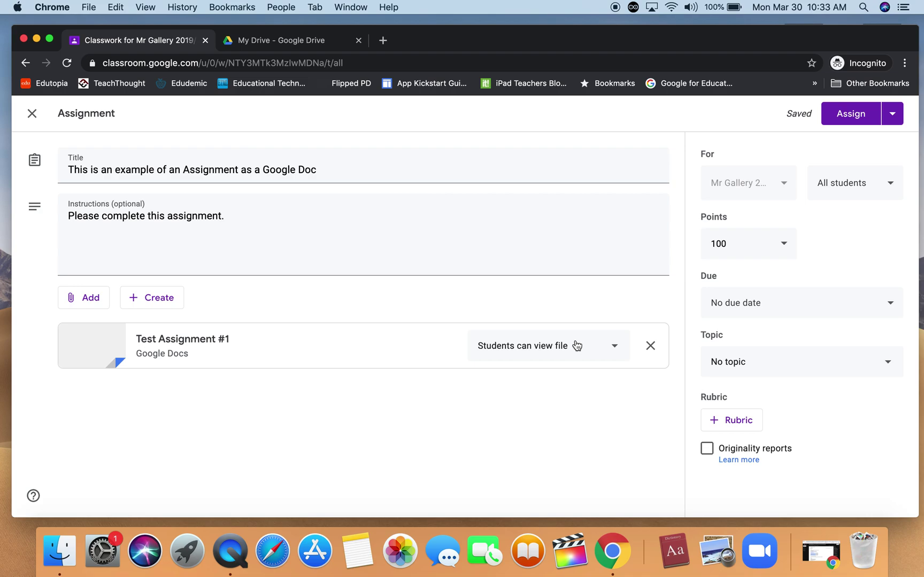
{"action": "left_click", "coordinate": [615, 351]}
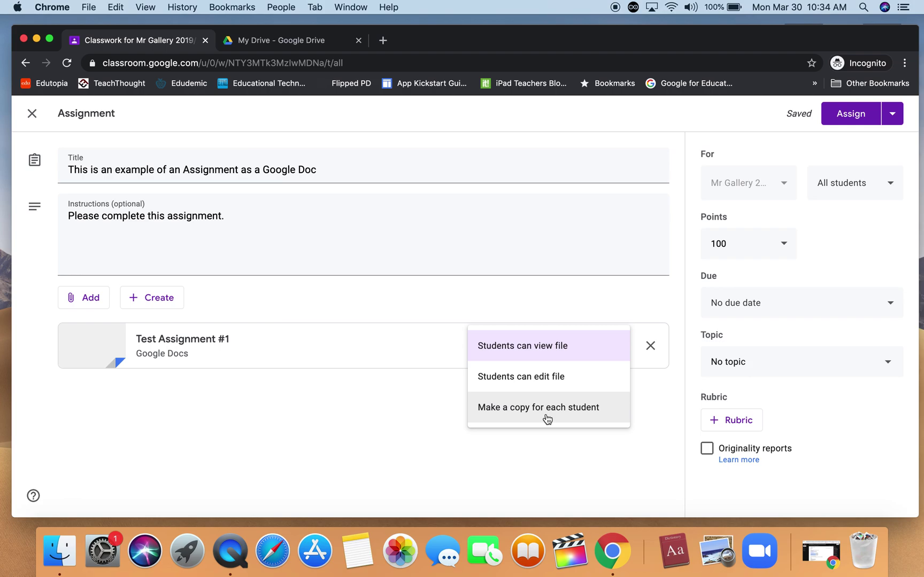
{"action": "left_click", "coordinate": [541, 411]}
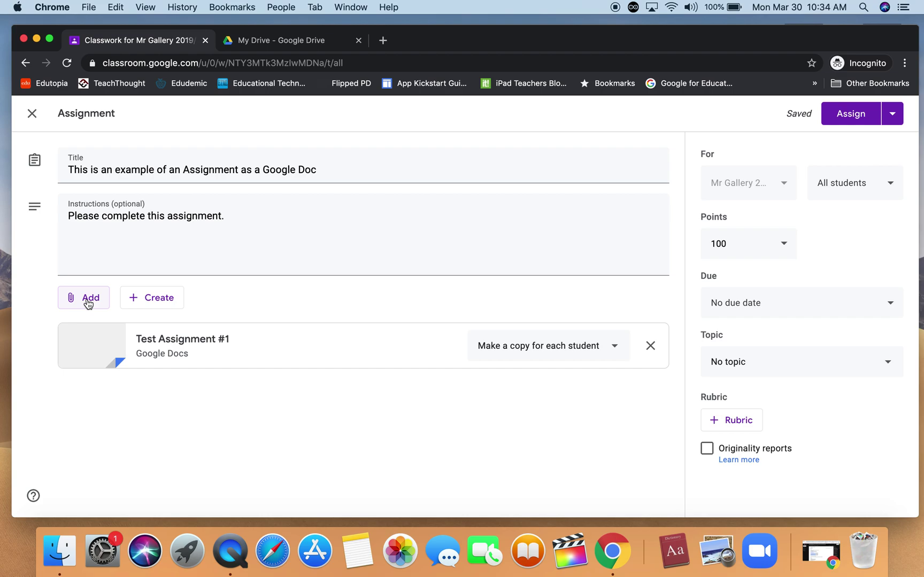
{"action": "left_click", "coordinate": [161, 303]}
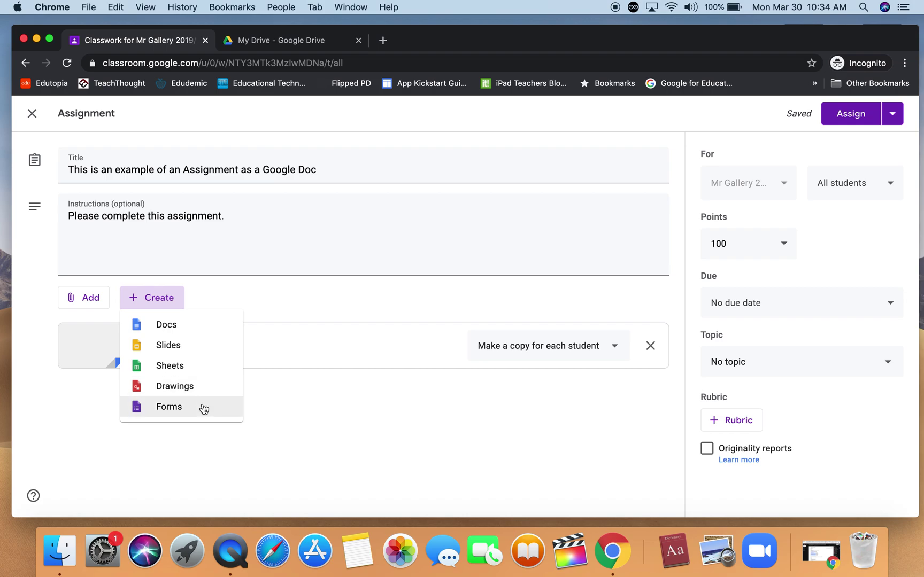
{"action": "left_click", "coordinate": [328, 447]}
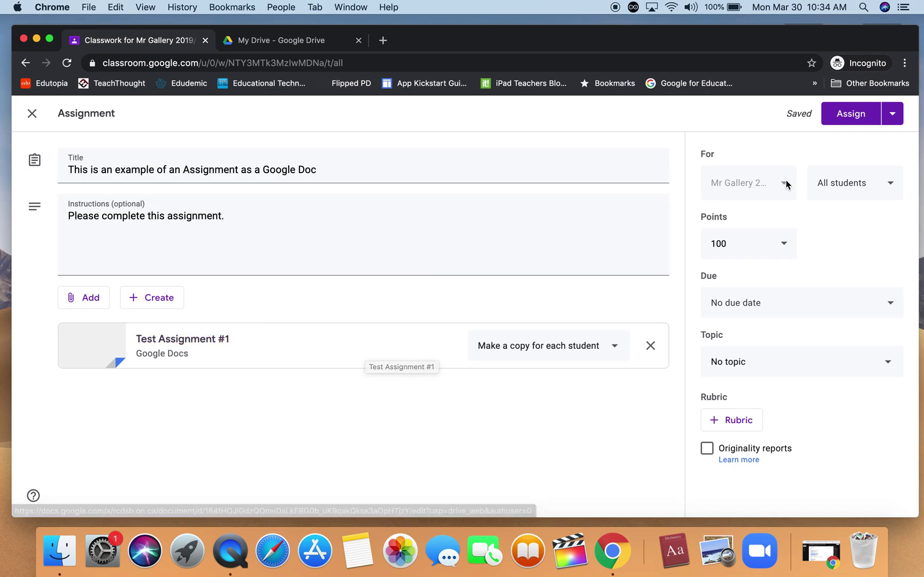
{"action": "left_click", "coordinate": [889, 191]}
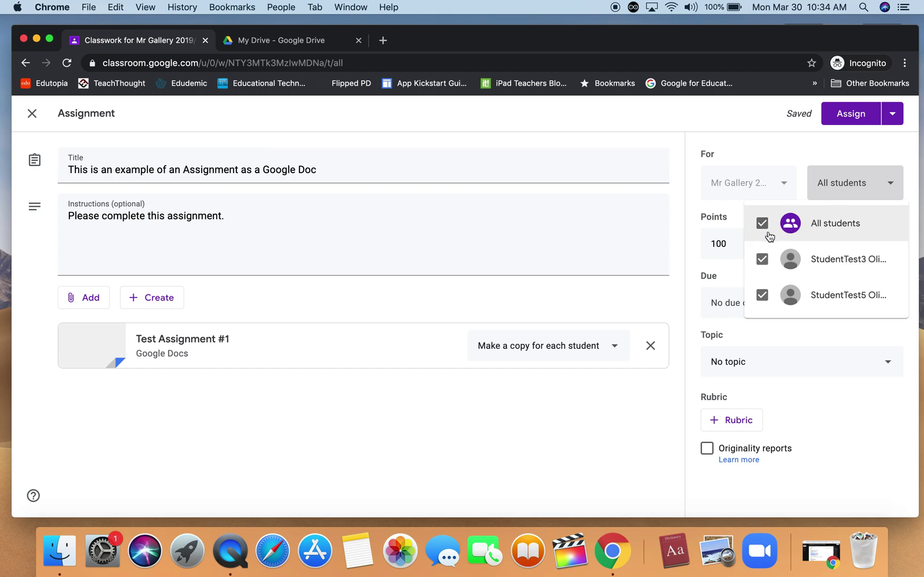
{"action": "left_click", "coordinate": [792, 155]}
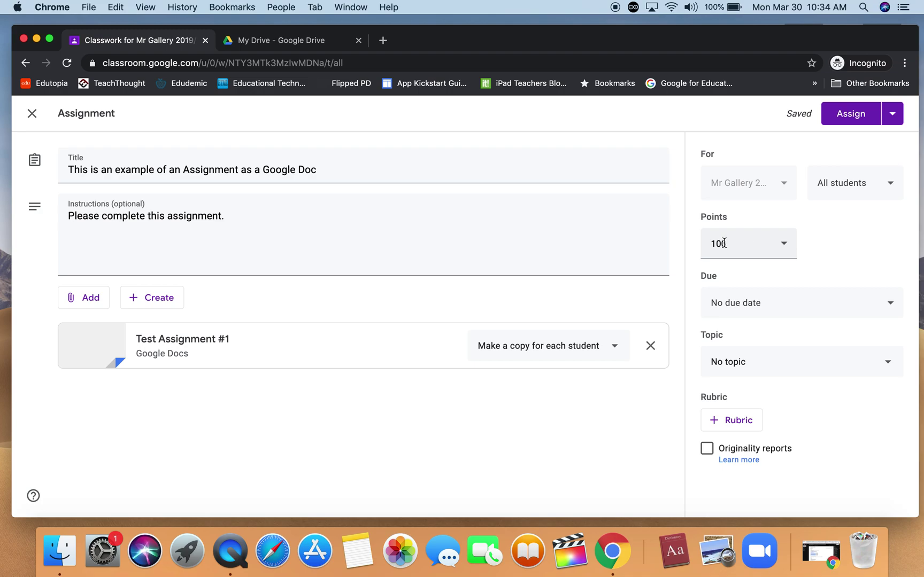
Set the assignment's points to Ungraded
{"action": "left_click", "coordinate": [705, 244]}
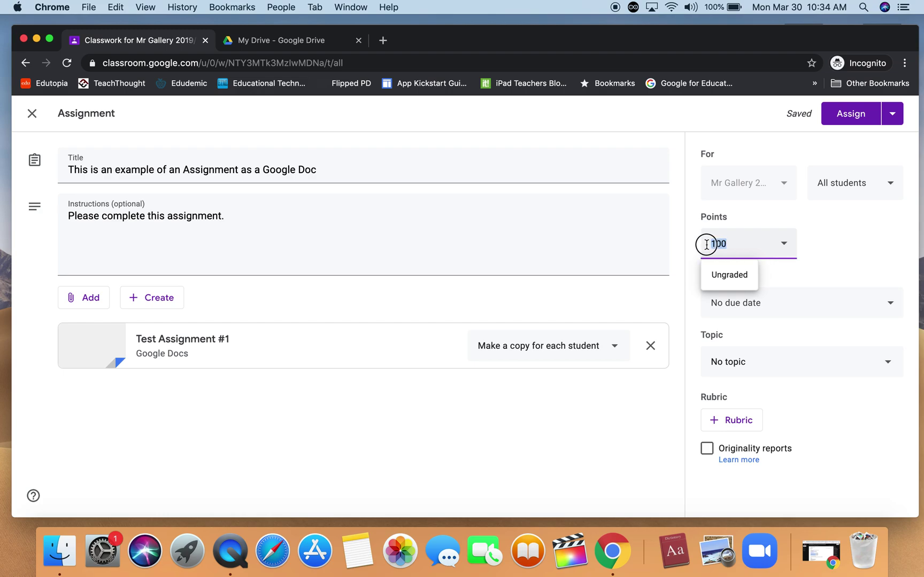
{"action": "type", "text": "4"}
{"action": "left_click", "coordinate": [723, 277]}
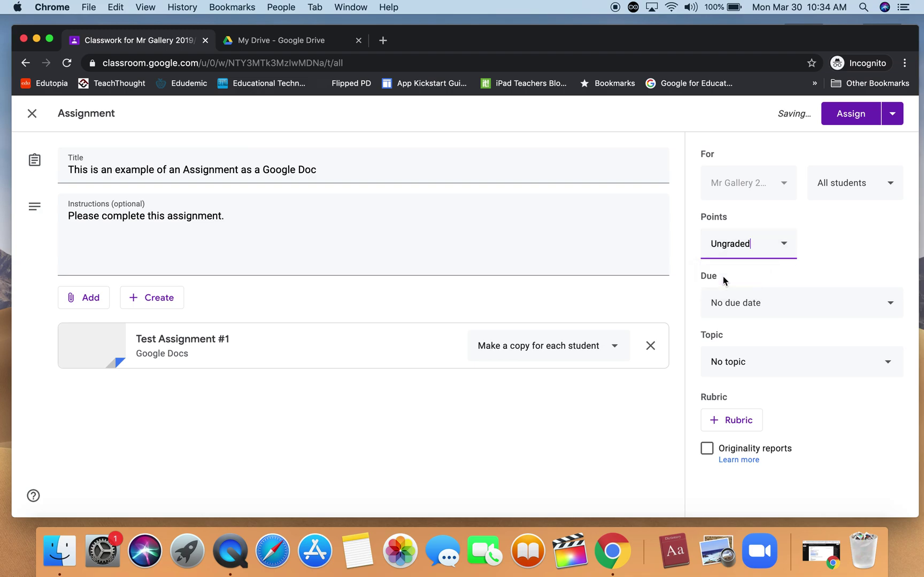
Set the assignment's due date to Mar 31, 2020, without a due time
{"action": "left_click", "coordinate": [750, 302]}
{"action": "left_click", "coordinate": [766, 350]}
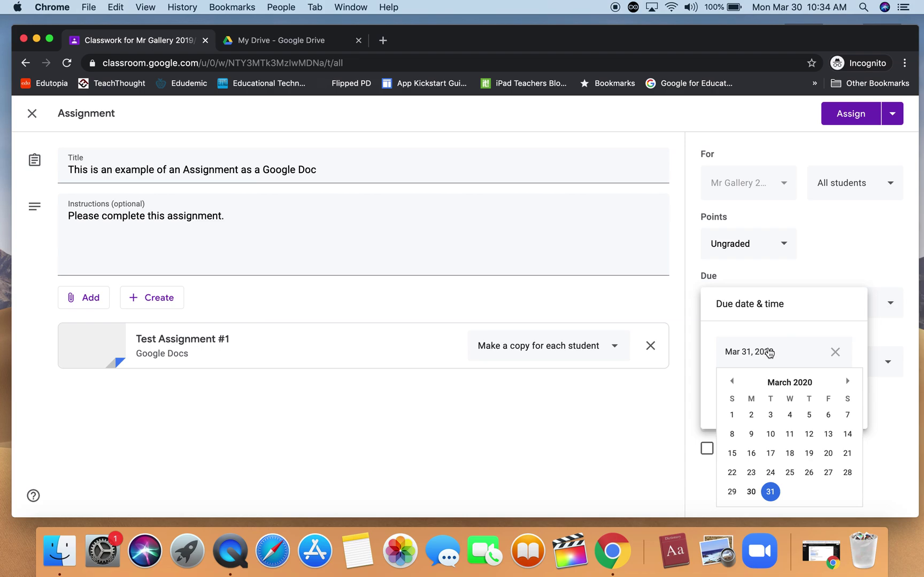
{"action": "left_click", "coordinate": [847, 381]}
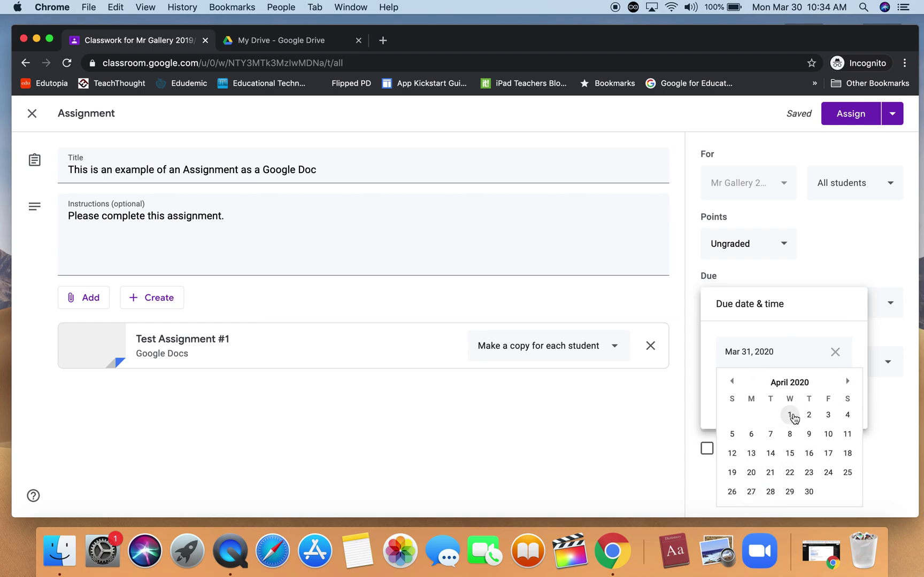
{"action": "left_click", "coordinate": [732, 381]}
{"action": "left_click", "coordinate": [765, 491]}
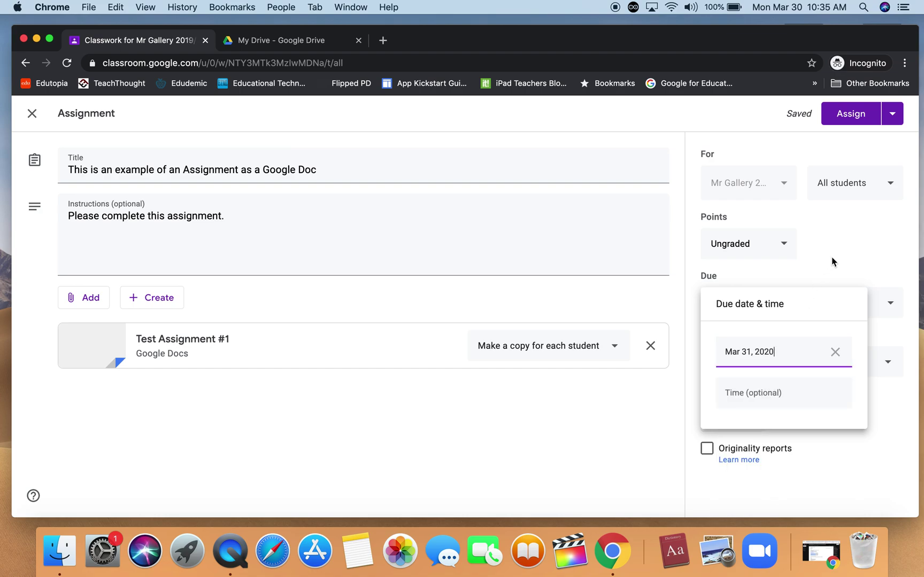
{"action": "left_click", "coordinate": [845, 246]}
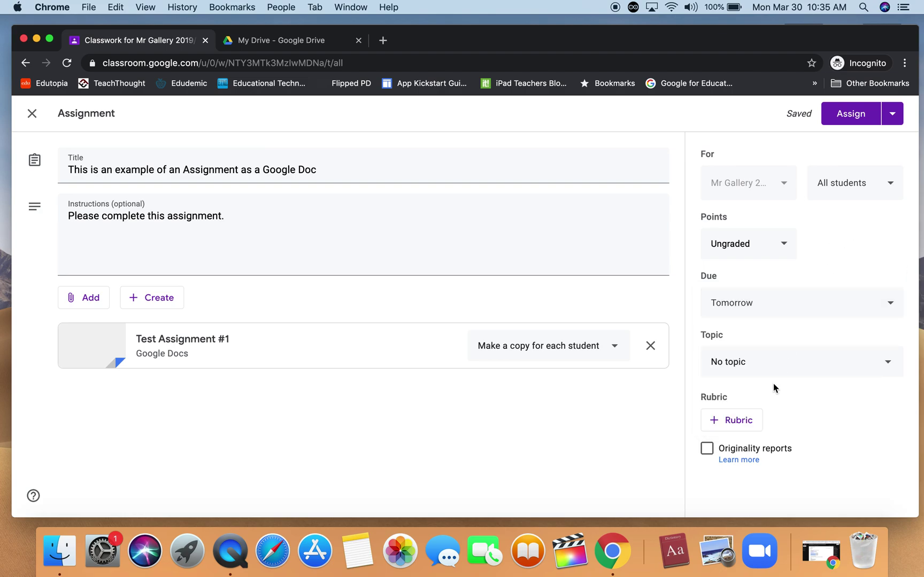
File the assignment under the Math topic and assign it to the class
{"action": "left_click", "coordinate": [828, 371]}
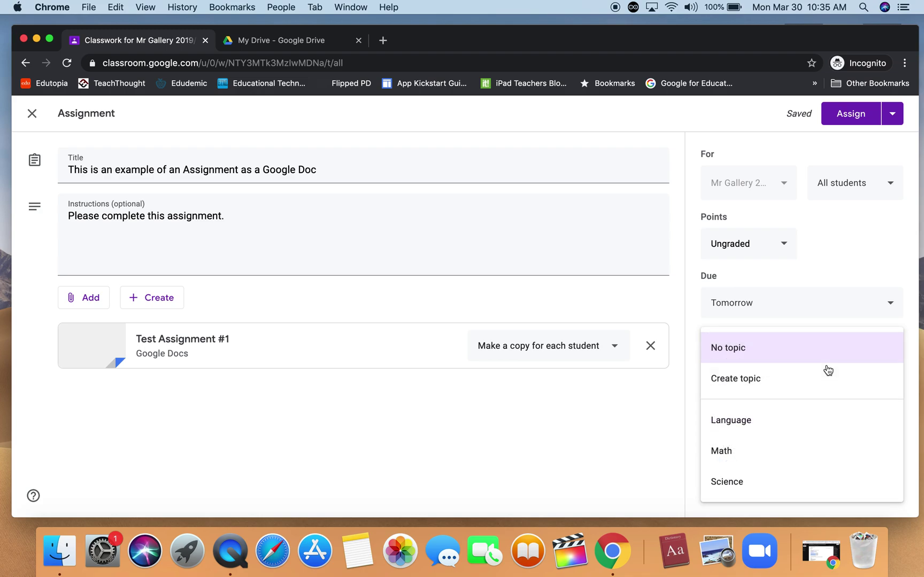
{"action": "left_click", "coordinate": [738, 457]}
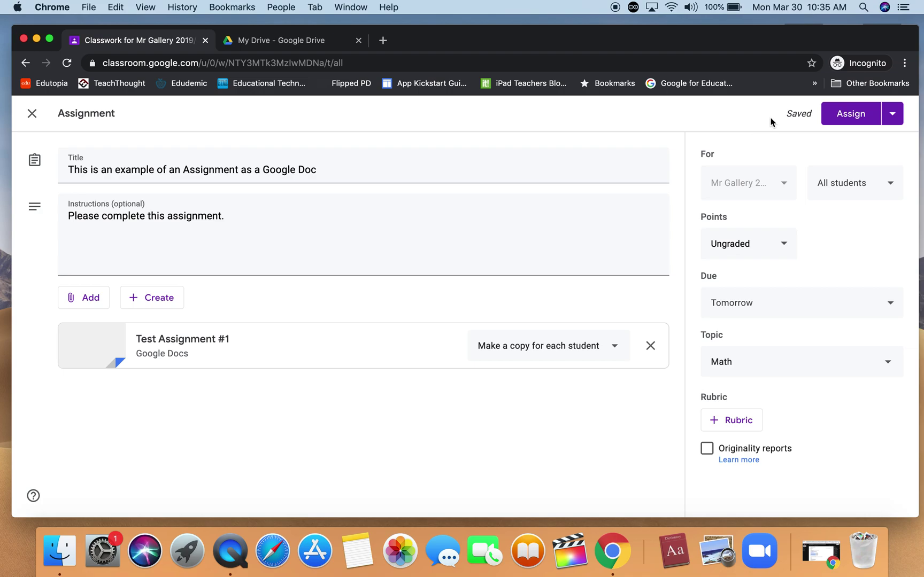
{"action": "left_click", "coordinate": [844, 115]}
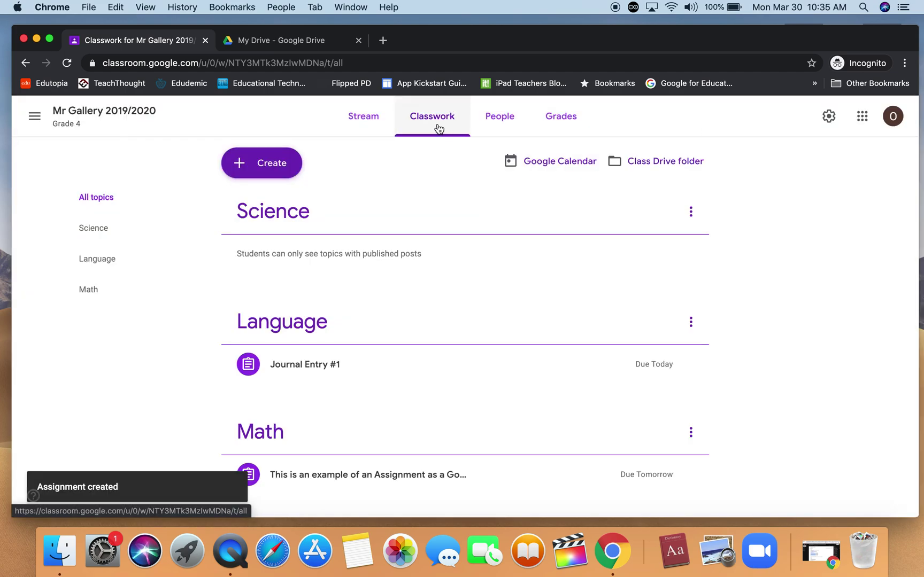
Check the new assignment under Math in the classwork and in the class stream
{"action": "scroll", "coordinate": [437, 236], "scroll_direction": "down", "scroll_amount": 1}
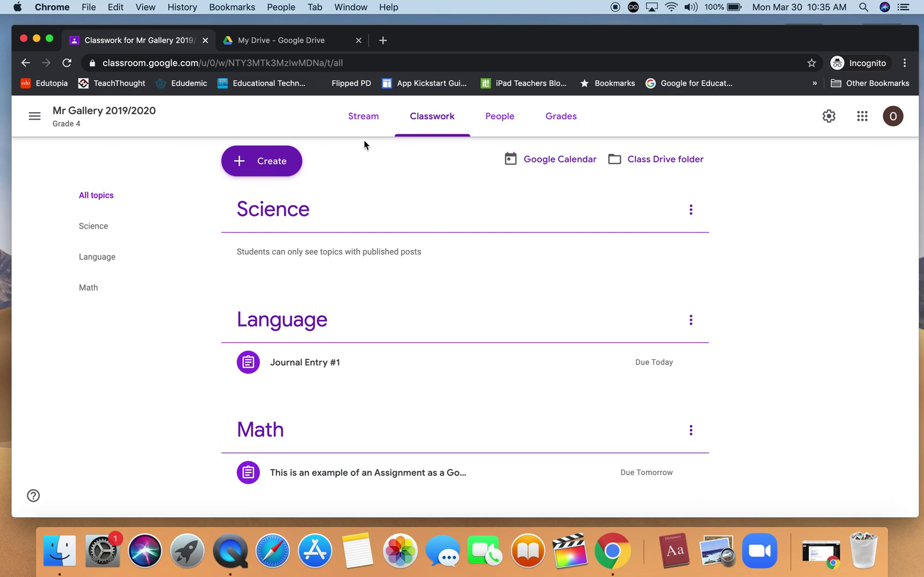
{"action": "left_click", "coordinate": [365, 124]}
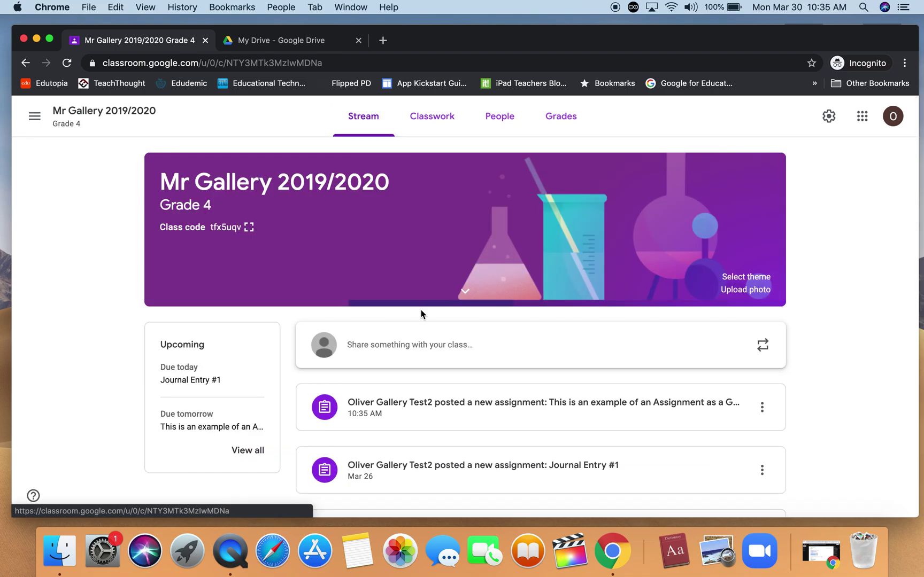